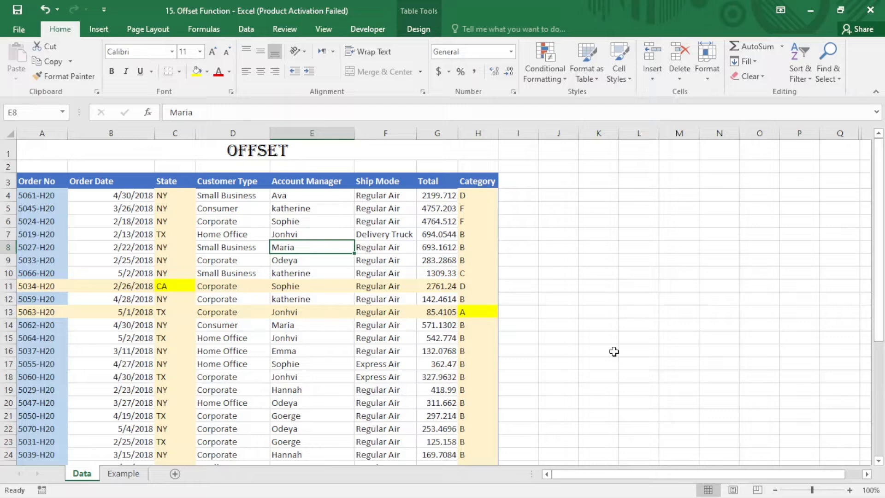
# - Enter =OFFSET(B9,2,1) in cell K8 to return the State value two rows below and one column right of B9
pyautogui.click(178, 285)
pyautogui.click(593, 246)
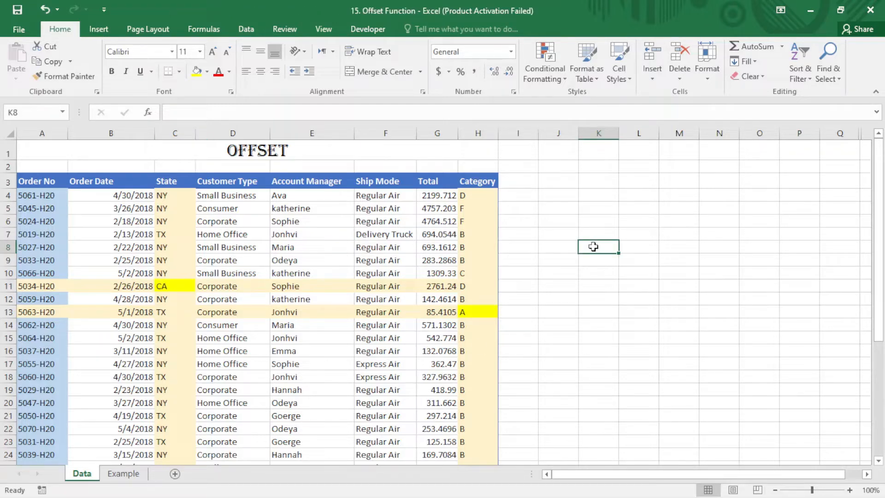
pyautogui.write('=o')
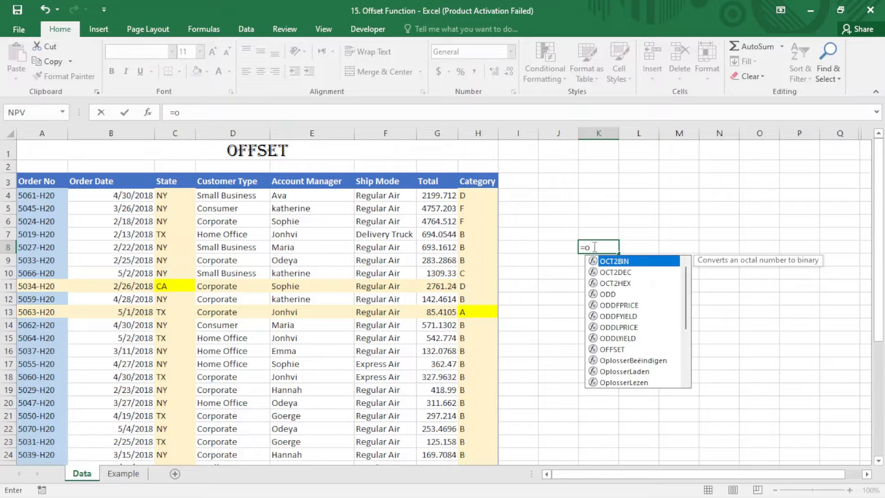
pyautogui.write('ff')
pyautogui.press('Tab')
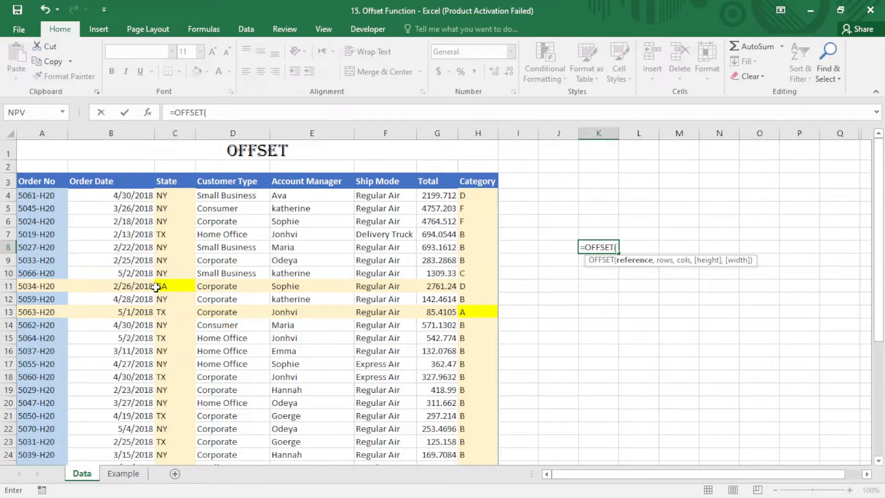
pyautogui.click(119, 261)
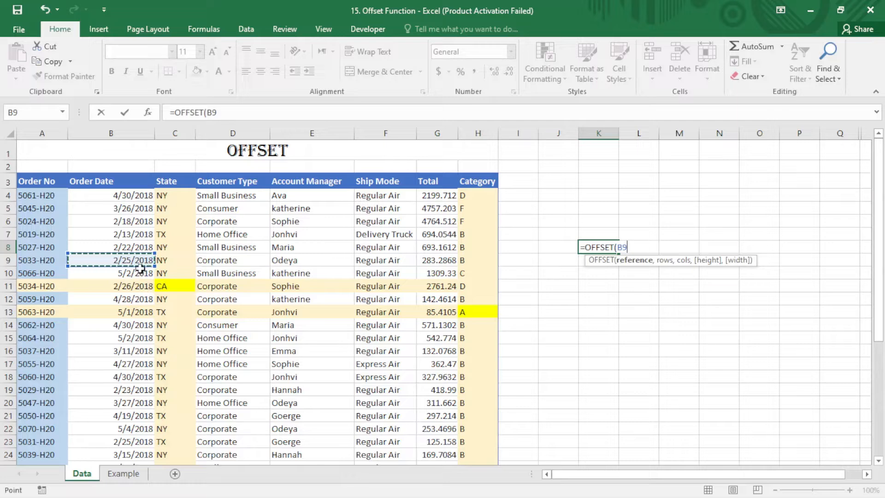
pyautogui.write(',')
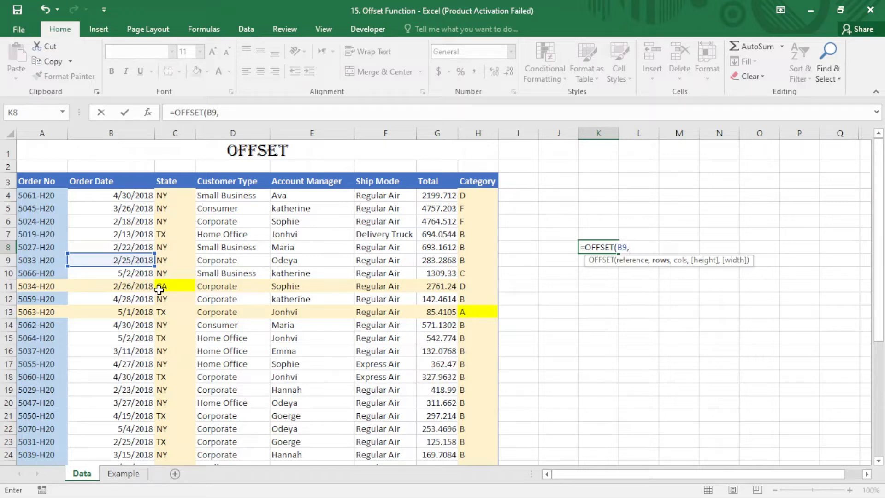
pyautogui.write('2,')
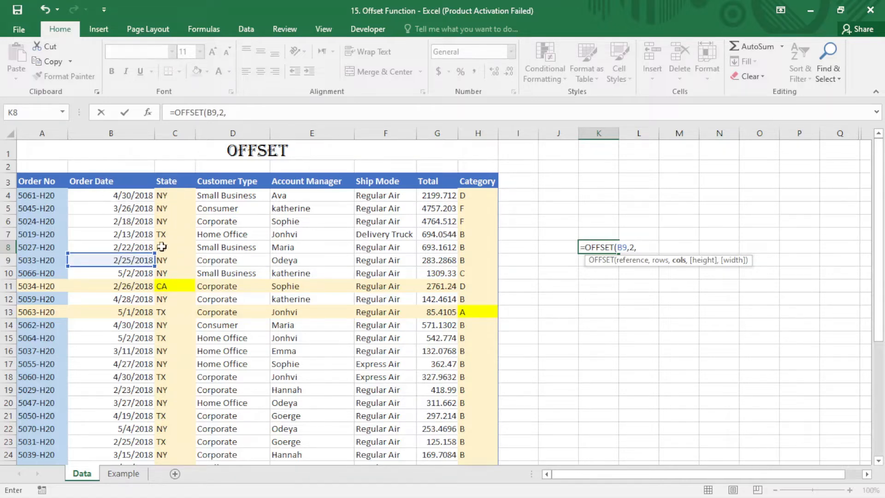
pyautogui.write('1')
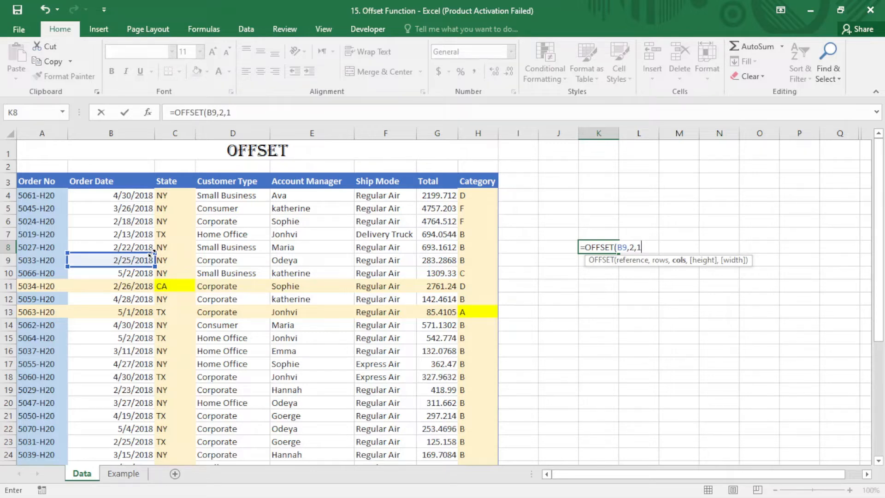
pyautogui.write(')')
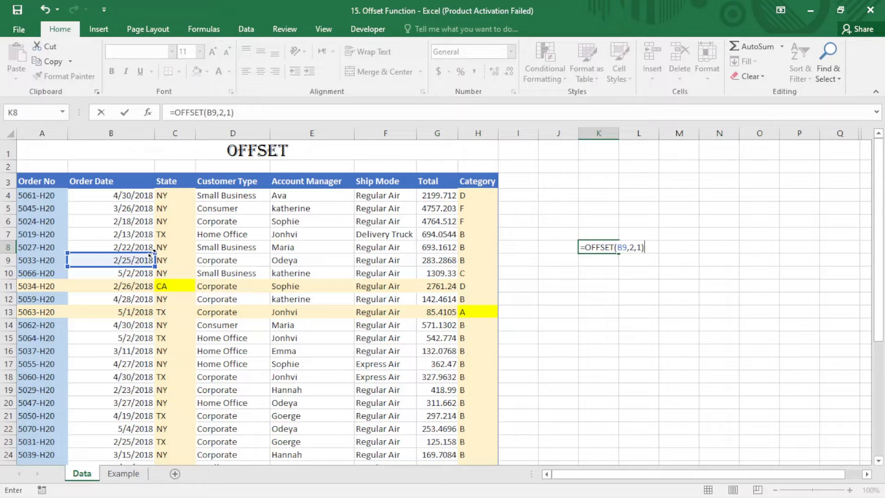
pyautogui.press('Return')
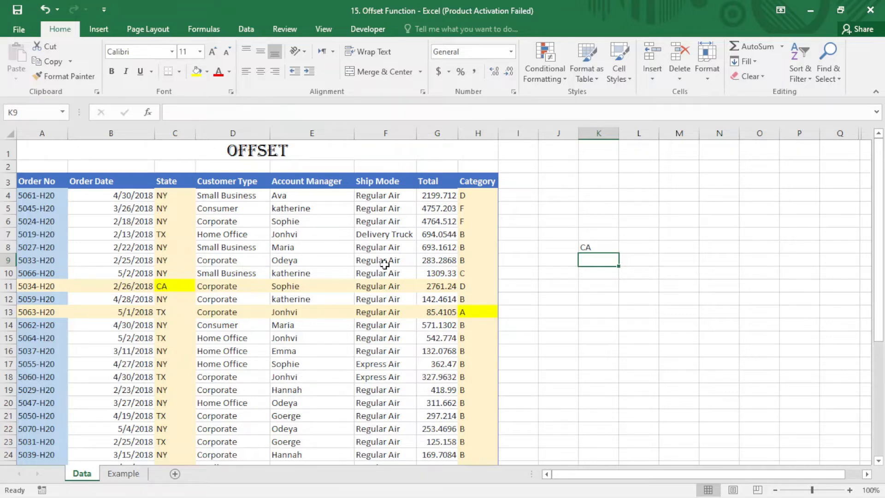
# - Enter =OFFSET(H13,0,0) in cell K12 to return the value of the highlighted Category cell itself
pyautogui.click(472, 315)
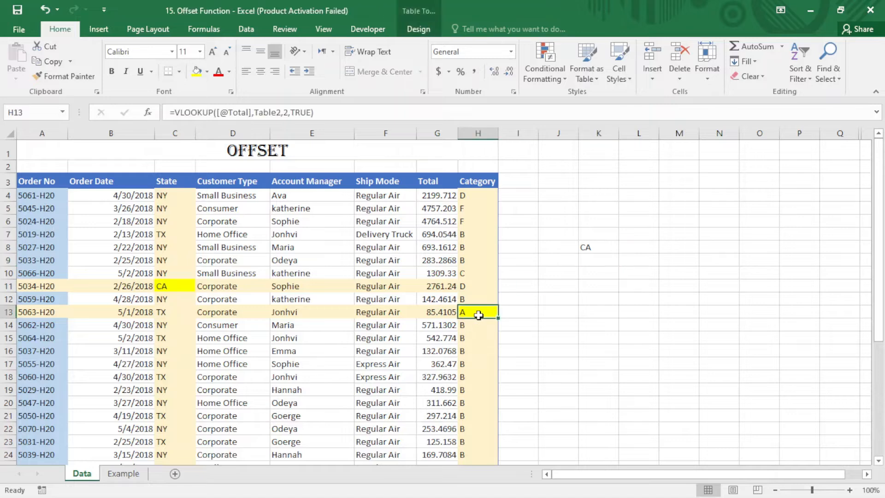
pyautogui.click(586, 295)
pyautogui.write('=')
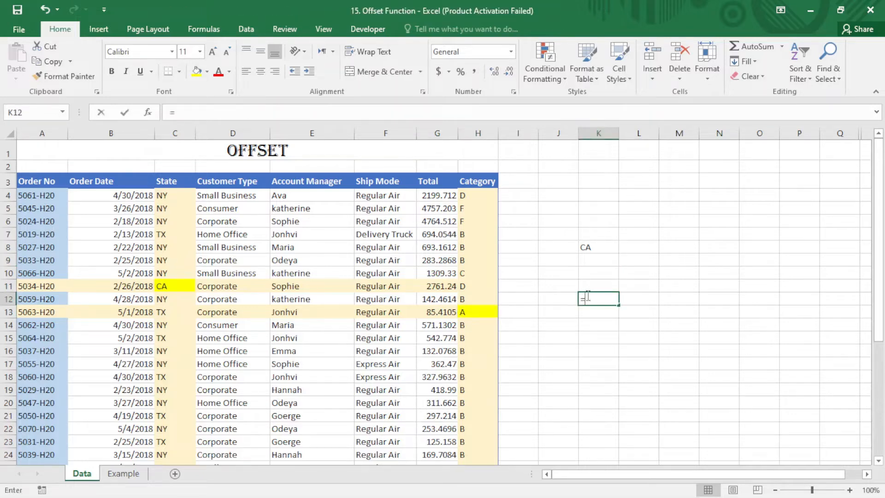
pyautogui.write('off')
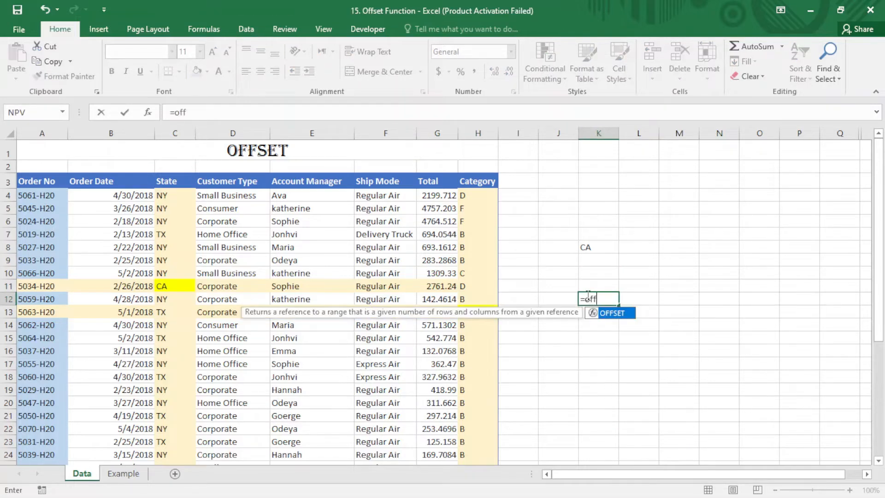
pyautogui.write('se')
pyautogui.press('Tab')
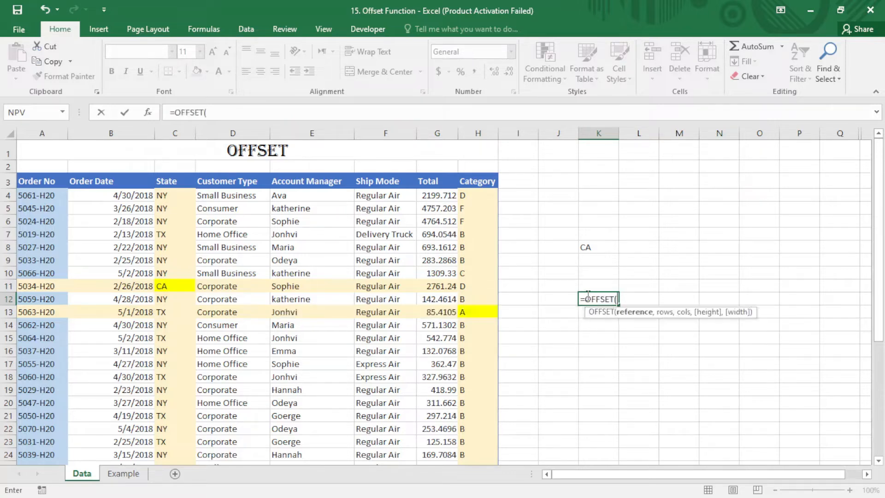
pyautogui.click(482, 312)
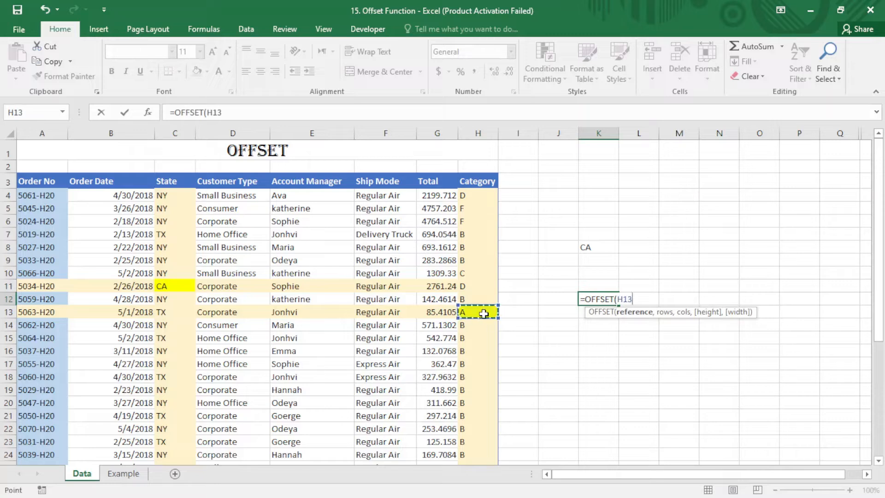
pyautogui.write(',')
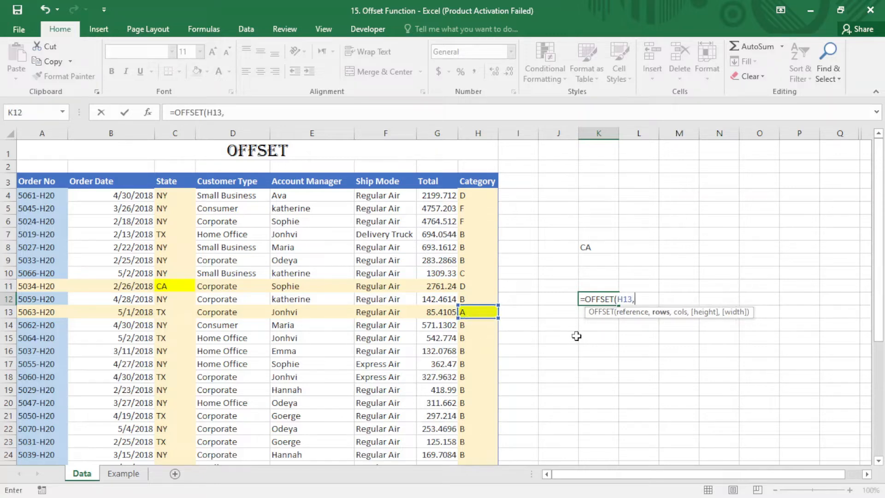
pyautogui.write('0,0')
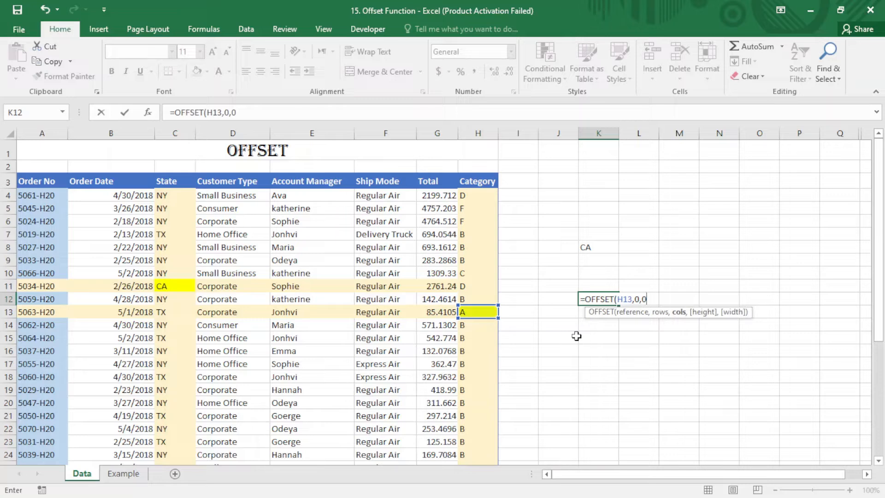
pyautogui.write(')')
pyautogui.press('Return')
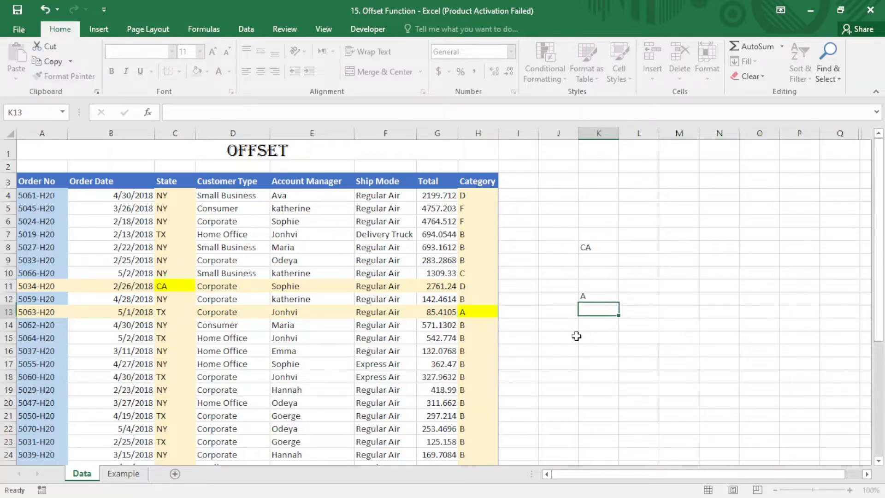
pyautogui.click(610, 289)
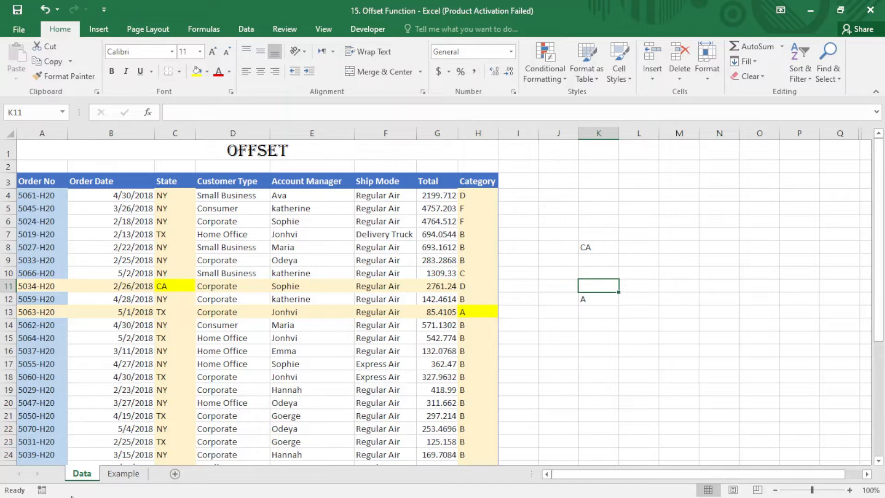
# - On the Example sheet, start an INDEX formula in cell F15 with the discount rates C6:F9 as its array
pyautogui.click(110, 475)
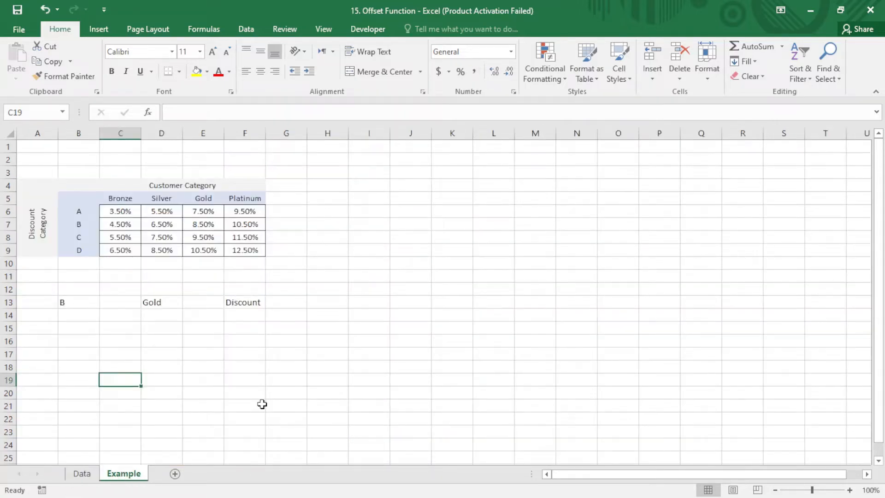
pyautogui.click(243, 325)
pyautogui.doubleClick(243, 327)
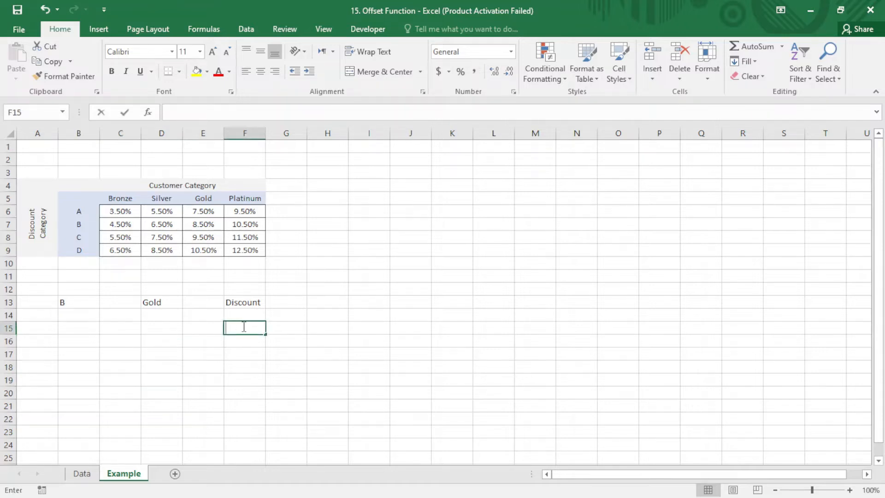
pyautogui.write('=')
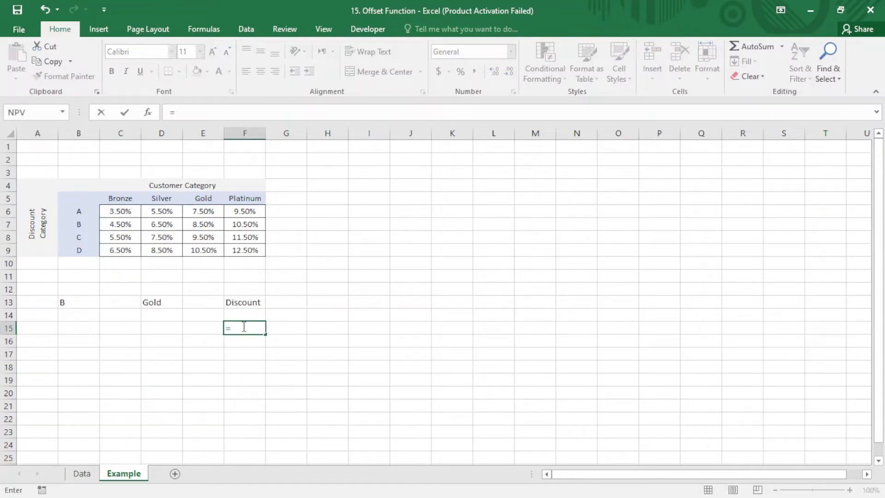
pyautogui.write('ind')
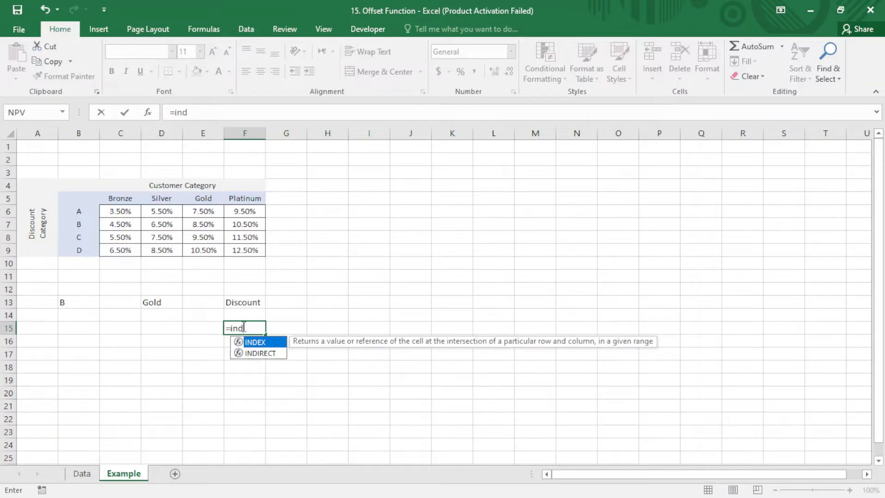
pyautogui.press('Tab')
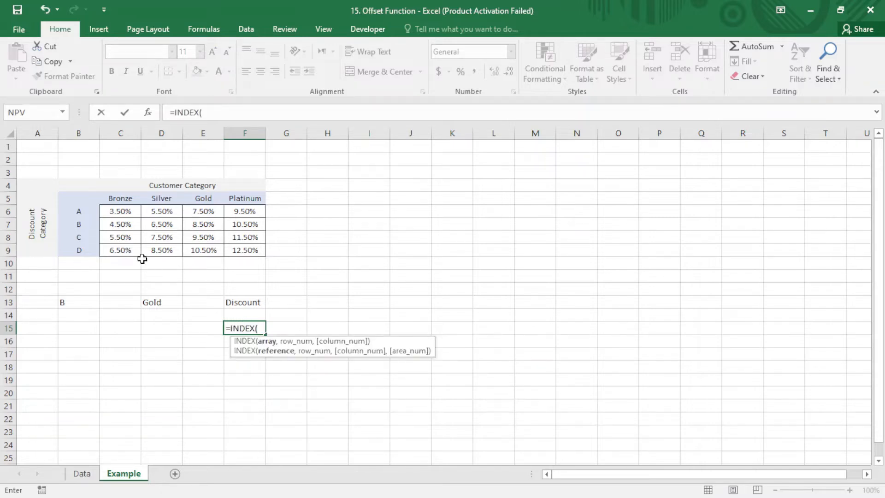
pyautogui.click(159, 235)
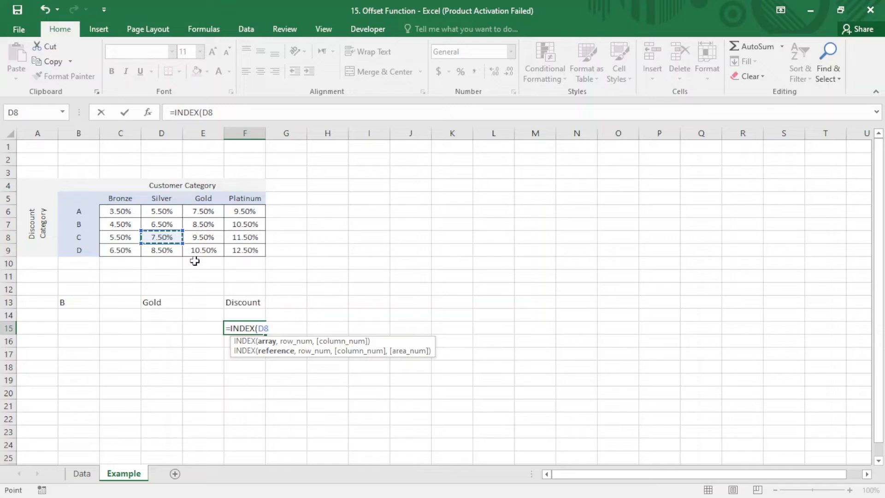
pyautogui.press('BackSpace')
pyautogui.press('BackSpace')
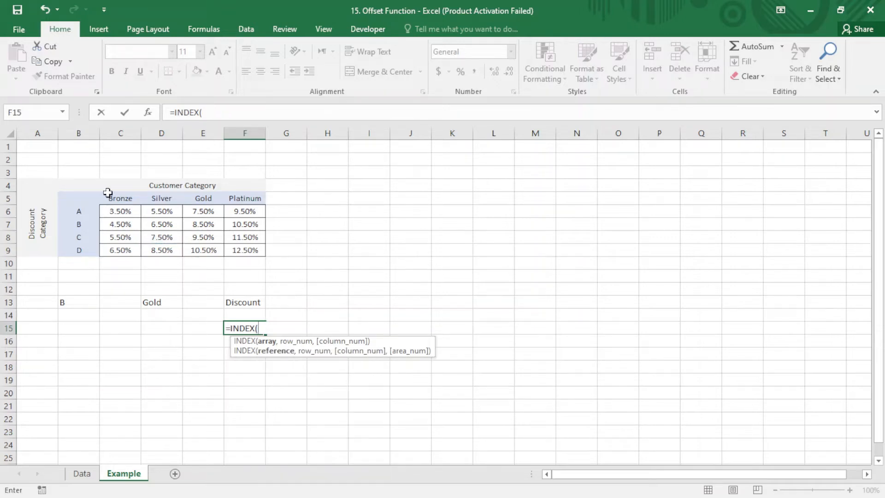
pyautogui.moveTo(122, 208); pyautogui.dragTo(243, 251)
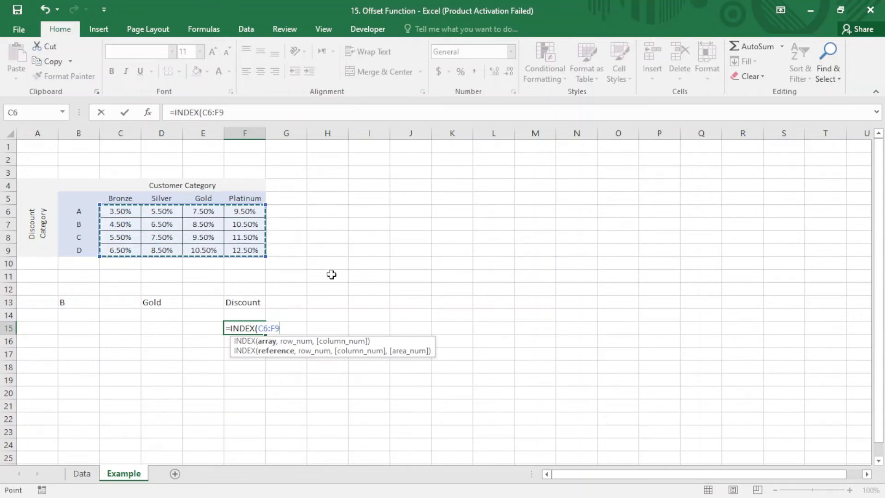
# - Complete the INDEX formula in F15 with row number 3 and column number 2
pyautogui.write(',')
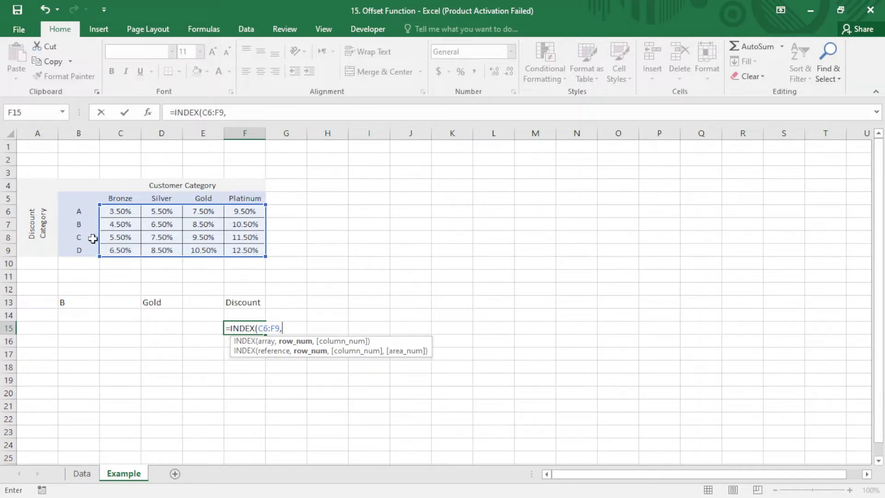
pyautogui.write('3,')
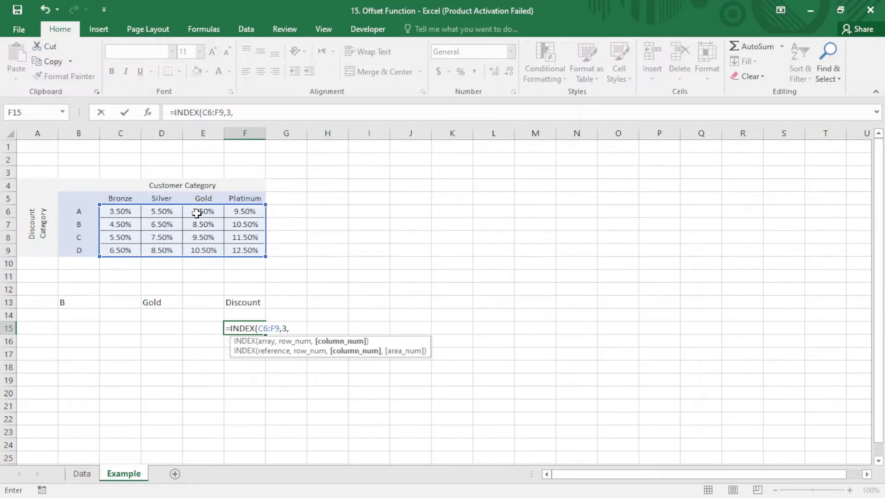
pyautogui.write('2)')
pyautogui.press('Return')
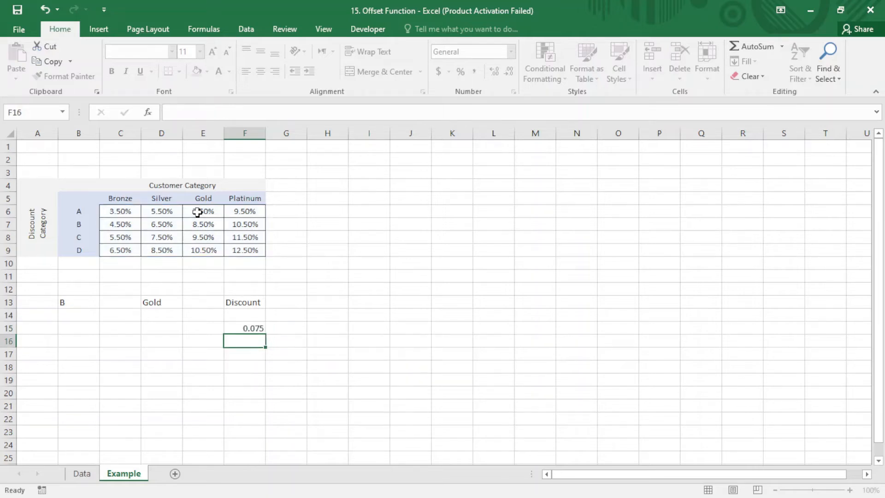
# - Format the INDEX result in F15 as a percentage with two decimals and check it against table cell D8
pyautogui.click(263, 328)
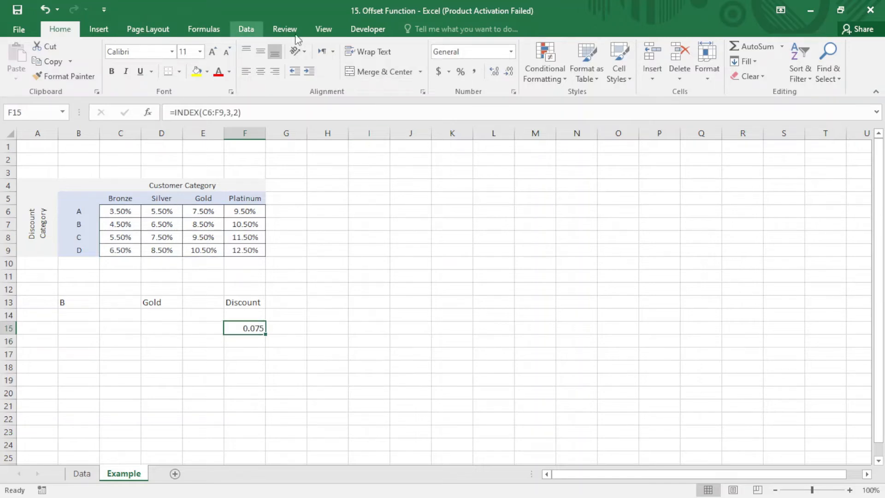
pyautogui.click(460, 72)
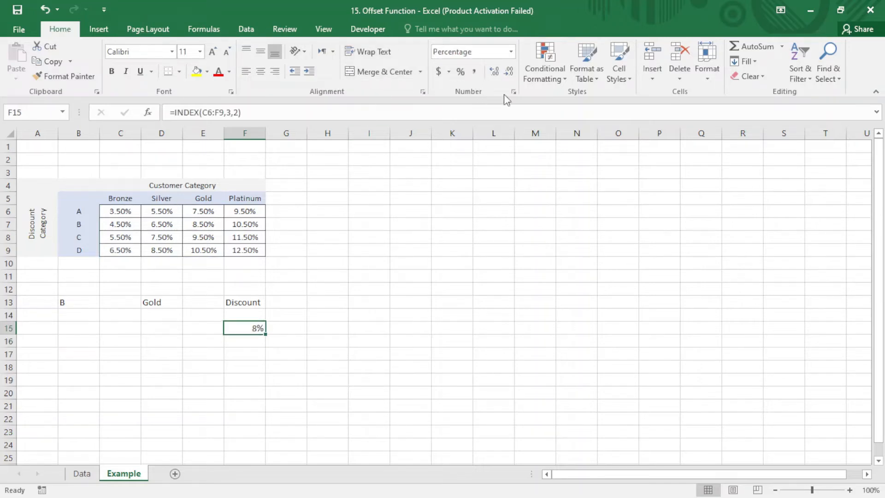
pyautogui.click(494, 71)
pyautogui.click(493, 72)
pyautogui.click(370, 220)
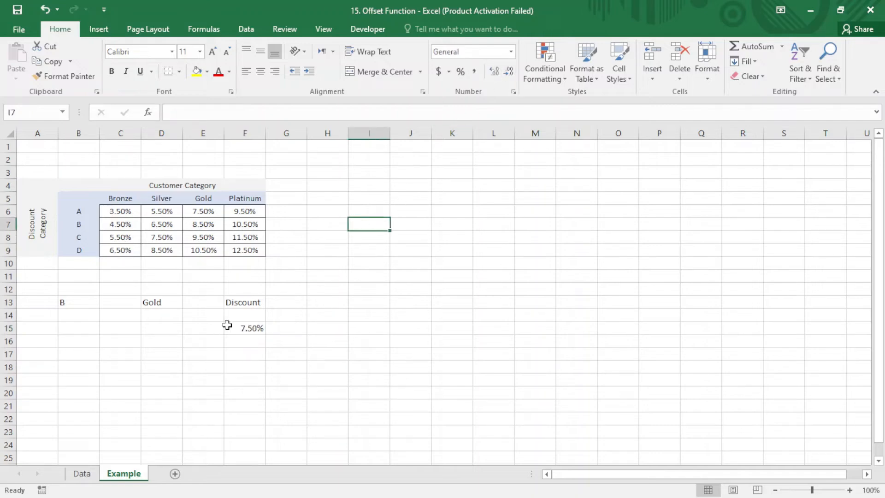
pyautogui.click(247, 324)
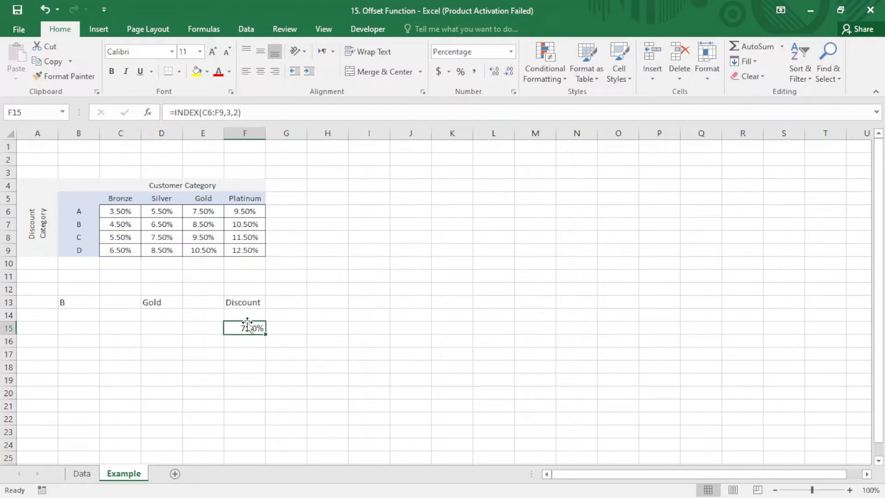
pyautogui.click(168, 237)
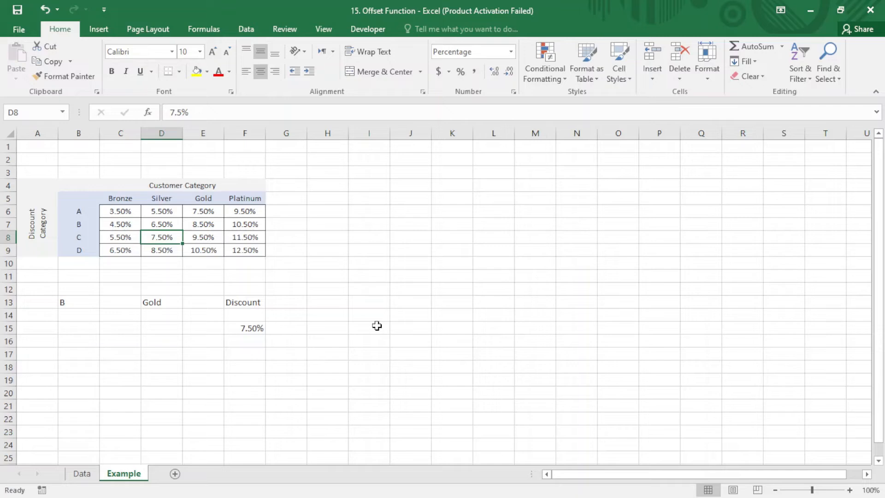
pyautogui.click(248, 364)
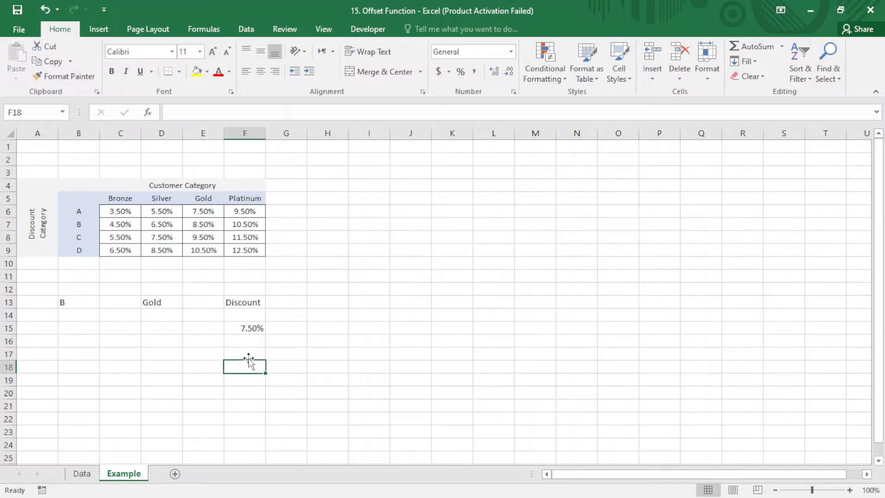
# - Start an OFFSET formula in cell F18 with the first discount rate, C6, as its reference
pyautogui.write('=')
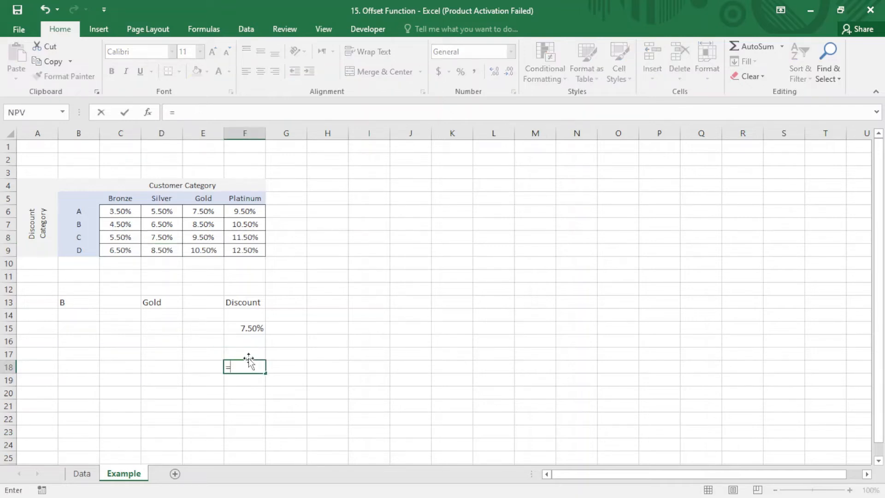
pyautogui.write('off')
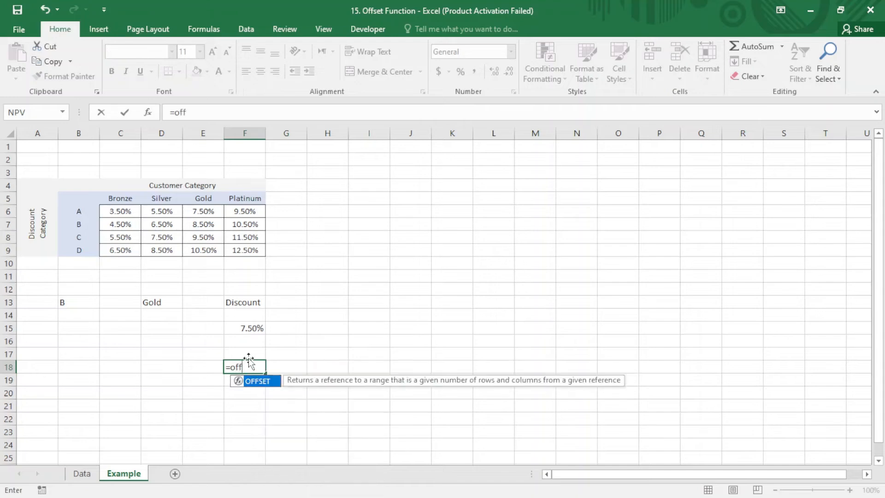
pyautogui.press('Tab')
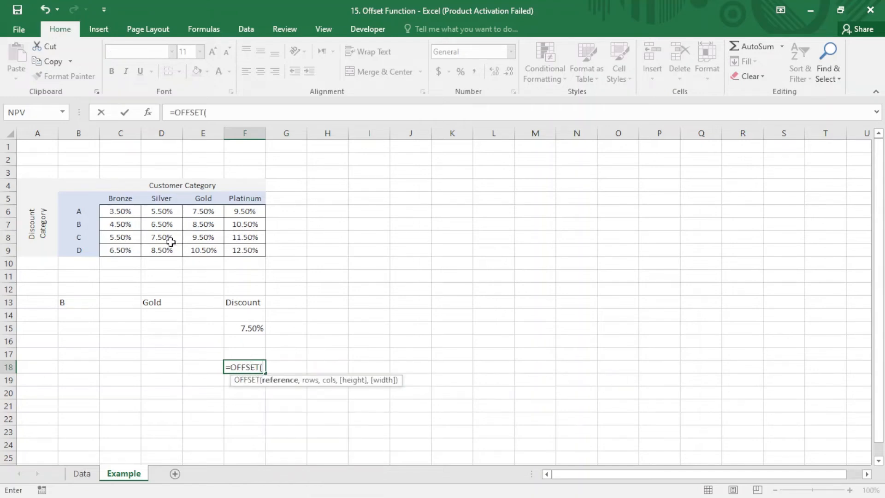
pyautogui.click(123, 212)
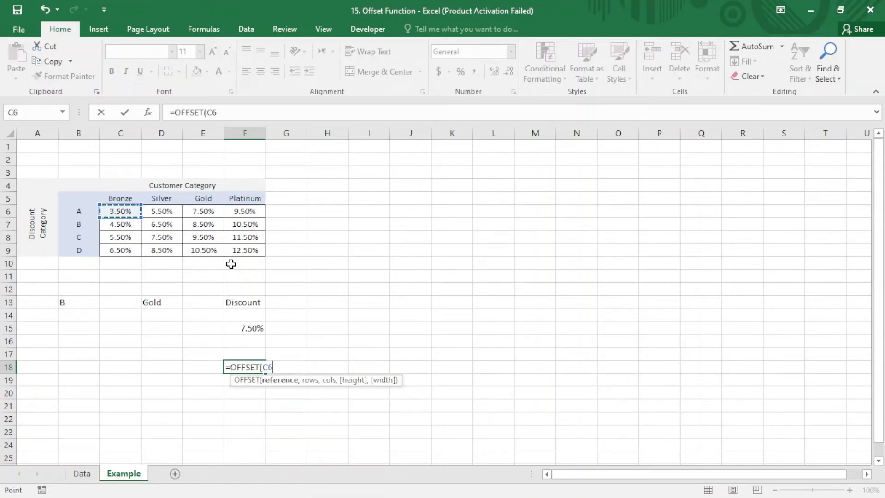
pyautogui.write(',')
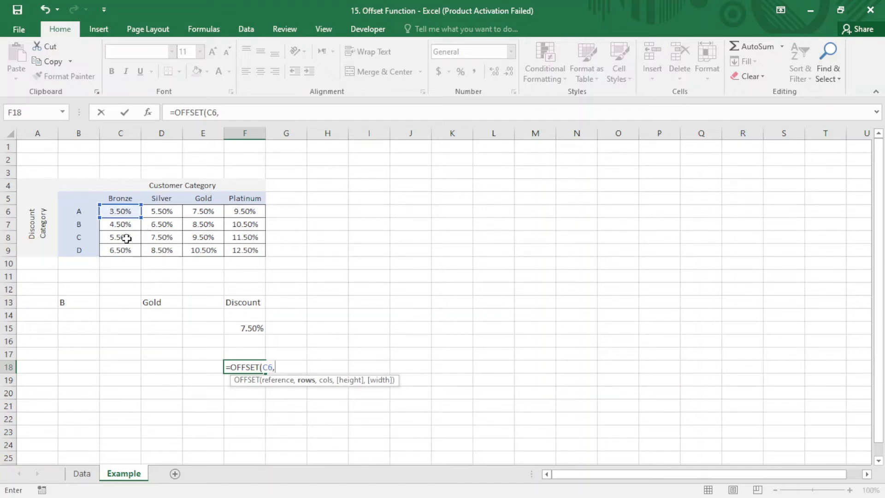
pyautogui.write('2,')
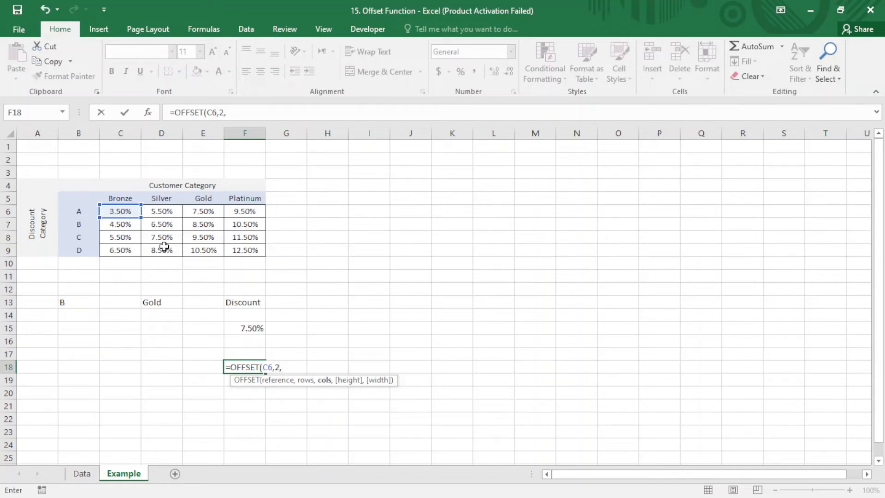
pyautogui.write('2')
# - Complete the OFFSET formula in F18 with an offset of 2 rows and 1 column
pyautogui.press('BackSpace')
pyautogui.write('1)')
pyautogui.press('Return')
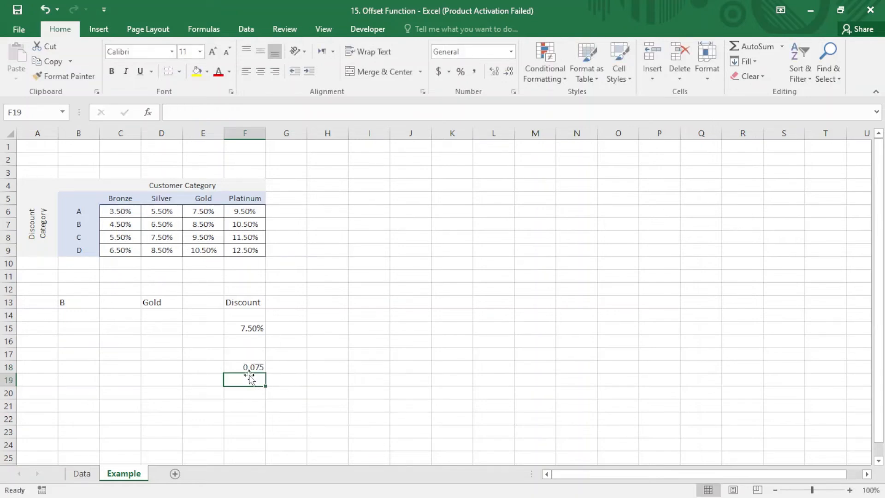
# - Format the OFFSET result in F18 as a percentage with two decimals
pyautogui.click(247, 364)
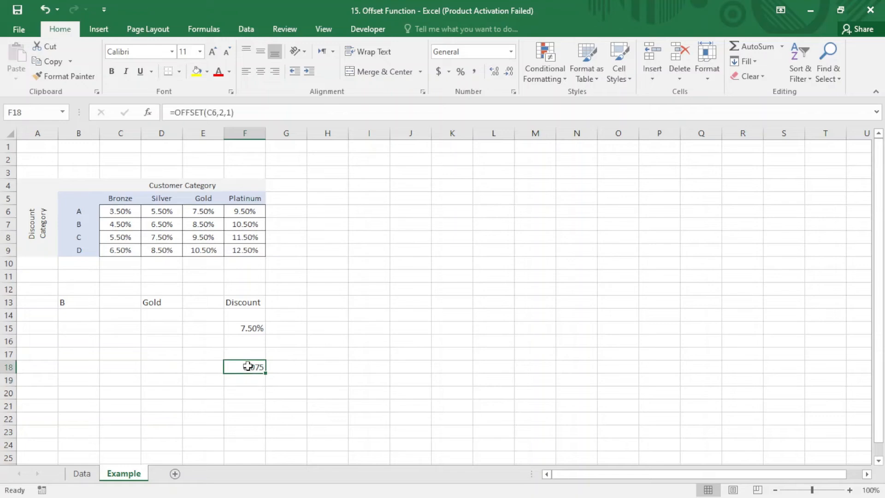
pyautogui.click(460, 72)
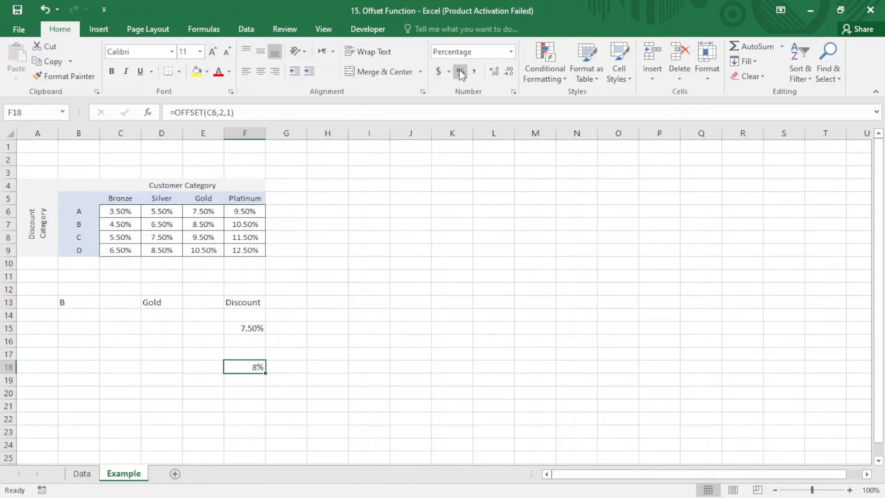
pyautogui.click(499, 73)
pyautogui.click(500, 74)
pyautogui.click(366, 275)
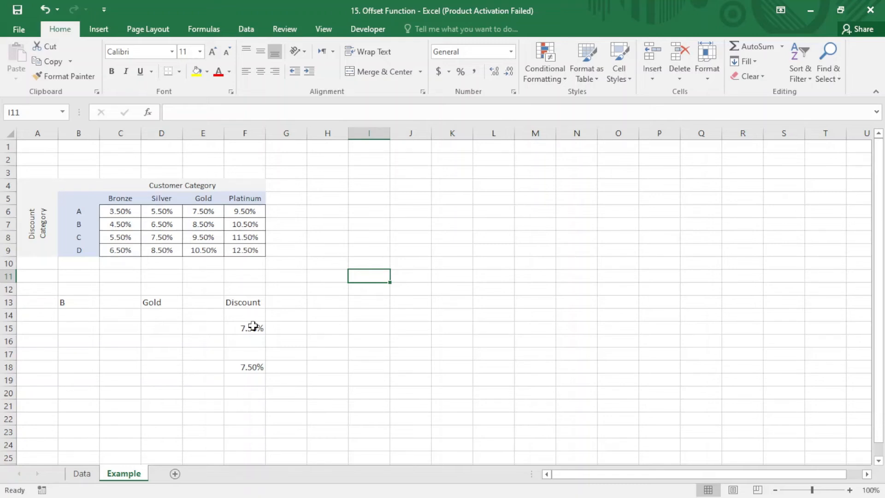
# - Replace the rows argument of the OFFSET formula in F18 with a MATCH function that looks up discount category C in B8
pyautogui.doubleClick(241, 366)
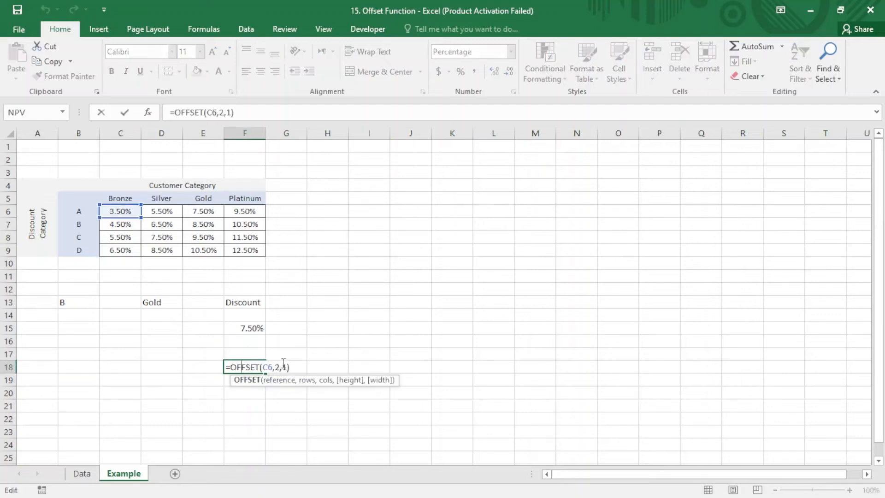
pyautogui.click(280, 367)
pyautogui.press('BackSpace')
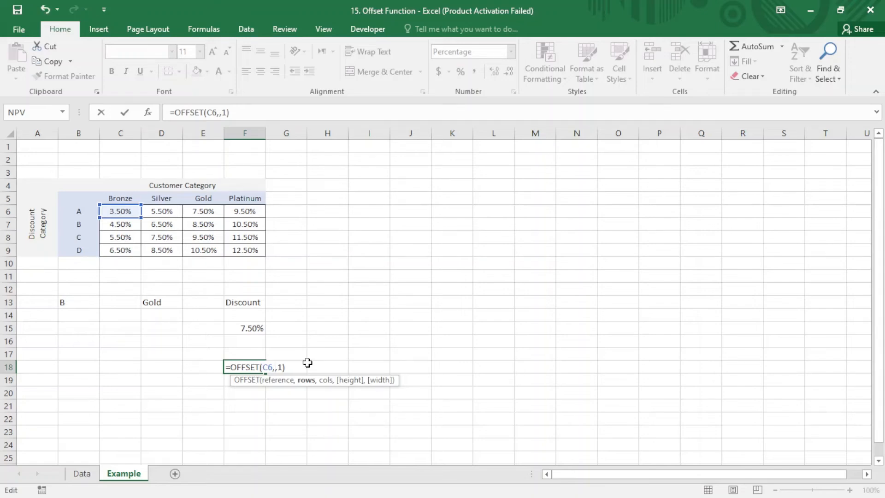
pyautogui.write('ma')
pyautogui.press('Tab')
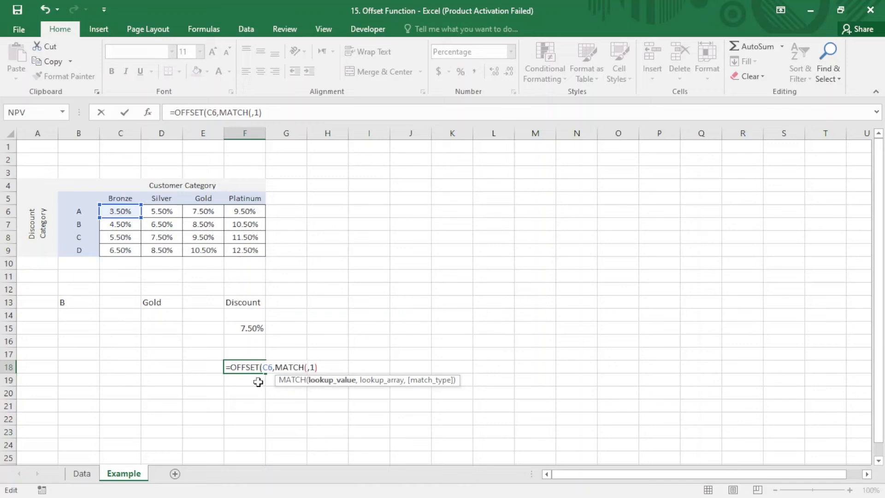
pyautogui.click(82, 237)
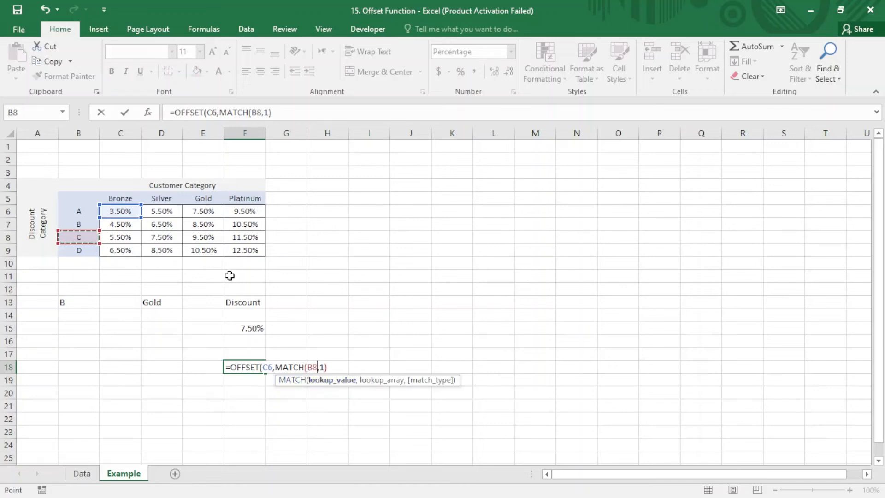
pyautogui.write(',')
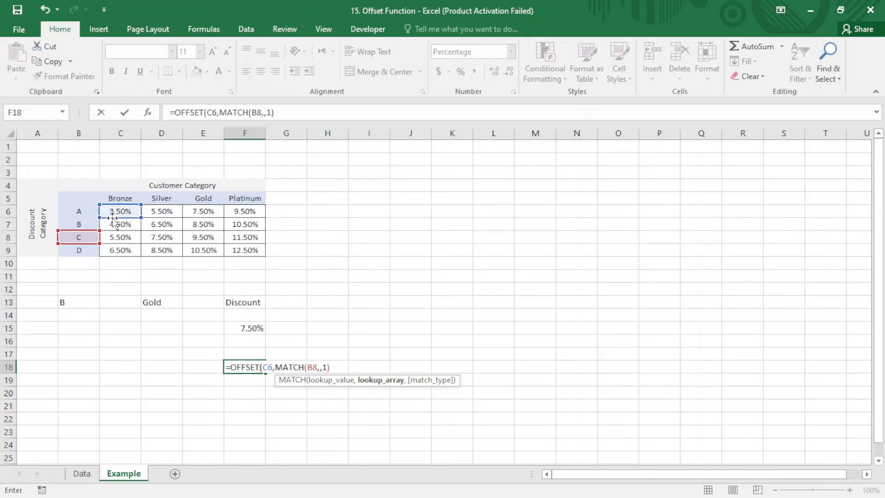
# - Complete the row MATCH in F18 with lookup array B7:B9 and match type 0, and enter the formula
pyautogui.click(91, 227)
pyautogui.moveTo(91, 227); pyautogui.dragTo(92, 250)
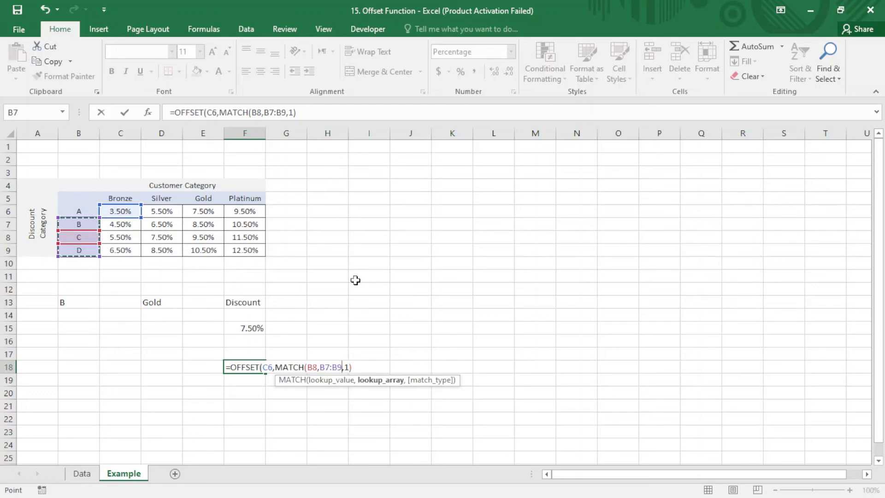
pyautogui.write(',0')
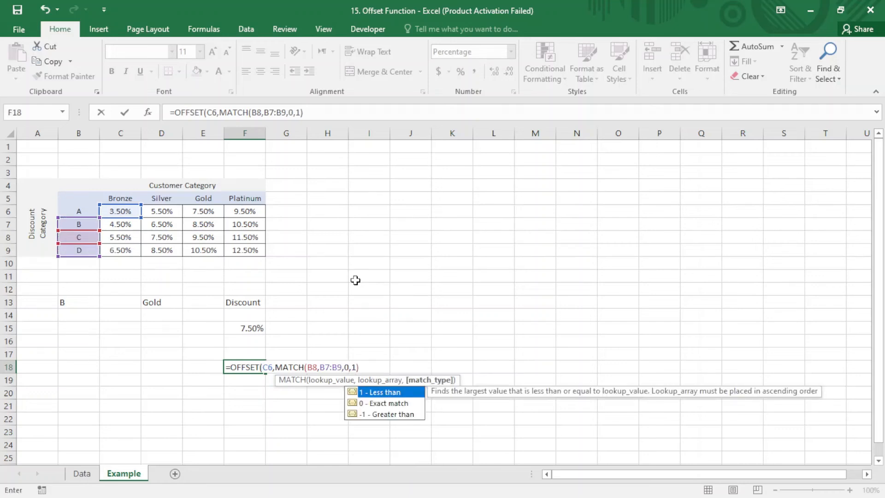
pyautogui.write(')')
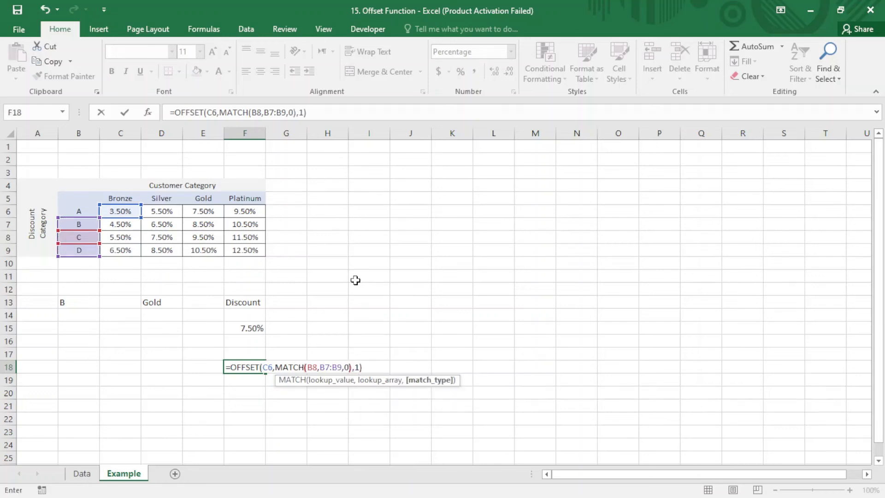
pyautogui.press('Tab')
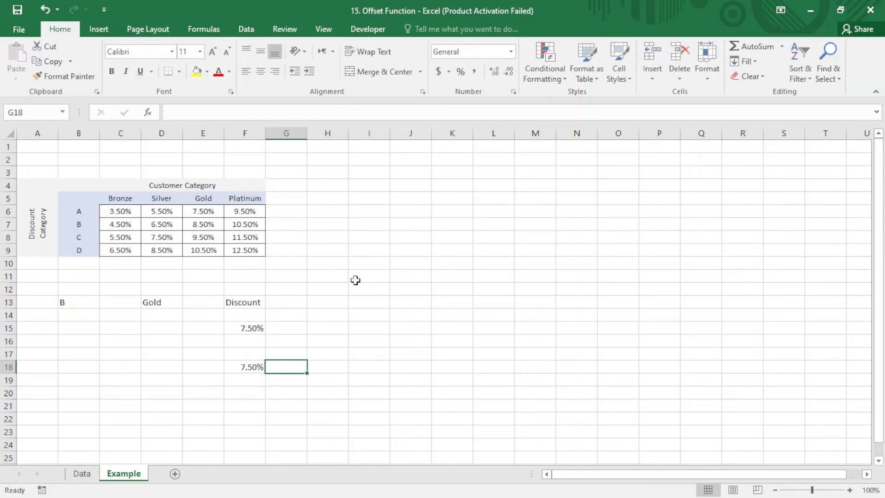
# - Replace the columns argument of the OFFSET formula in F18 with a MATCH function that looks up the Silver header in D5
pyautogui.click(249, 367)
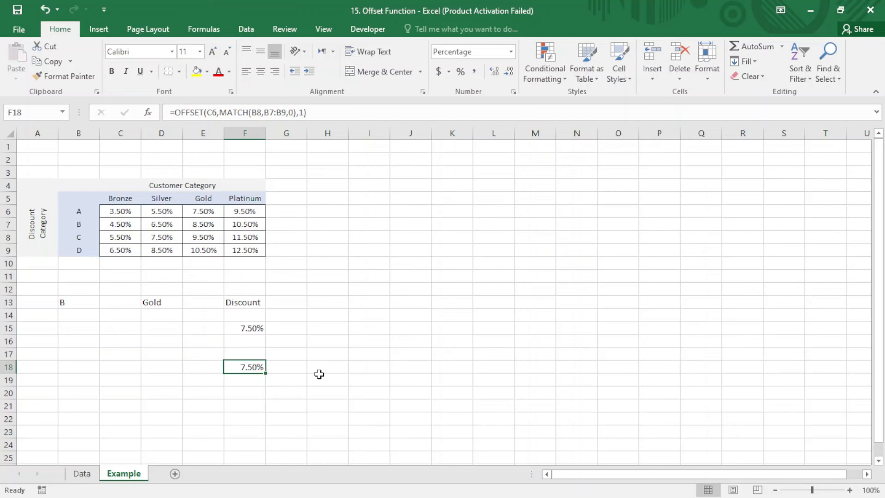
pyautogui.doubleClick(255, 367)
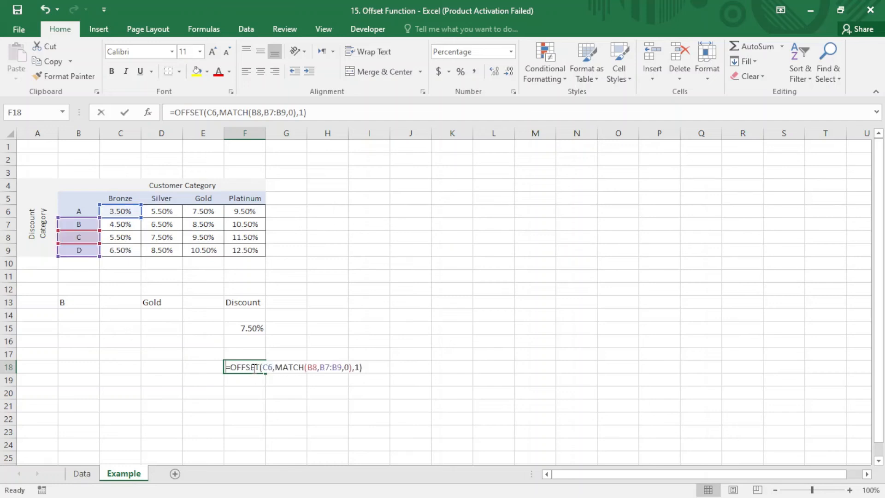
pyautogui.click(358, 367)
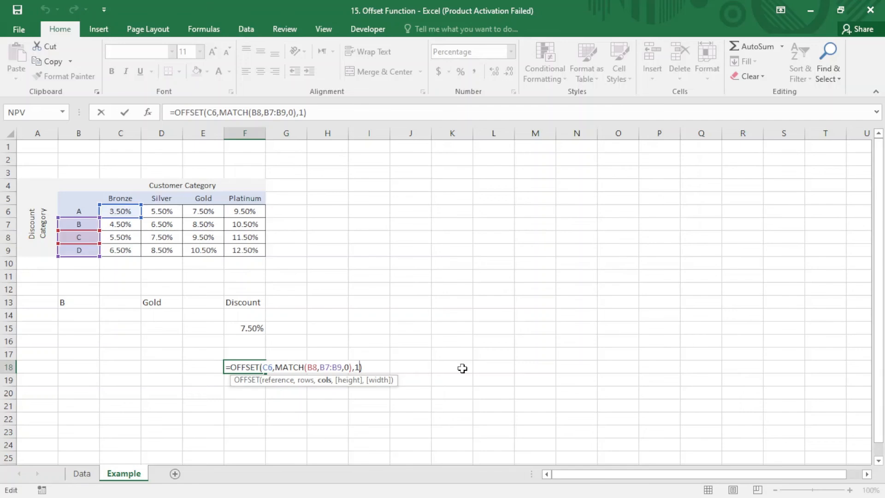
pyautogui.press('BackSpace')
pyautogui.write('ma')
pyautogui.press('Tab')
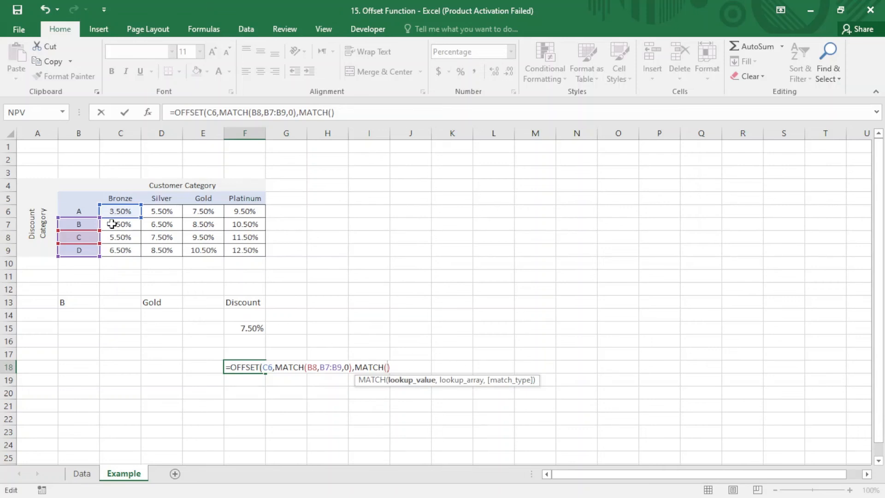
pyautogui.click(160, 199)
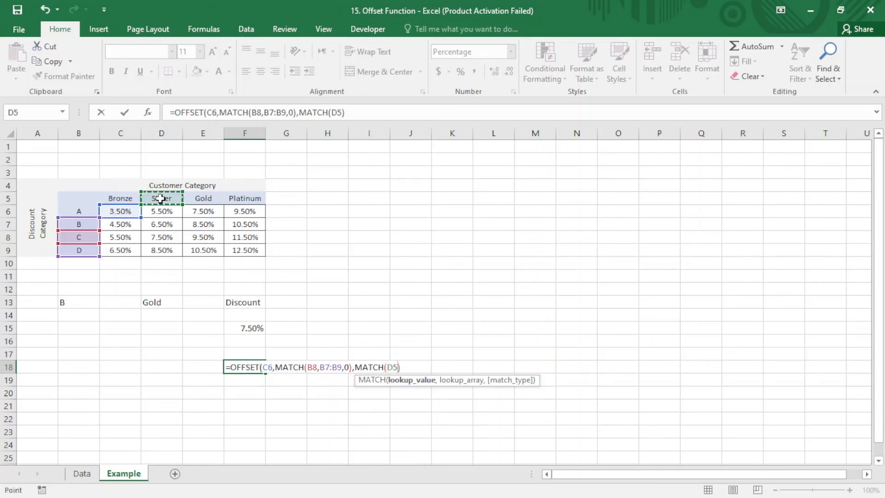
pyautogui.write(',')
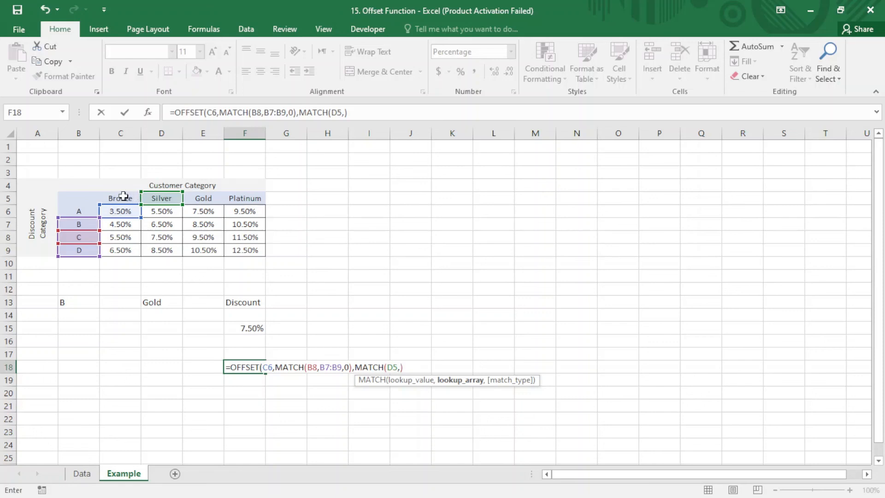
# - Complete the column MATCH in F18 with lookup array D5:F5 and match type 0, and enter the formula
pyautogui.moveTo(167, 198); pyautogui.dragTo(272, 202)
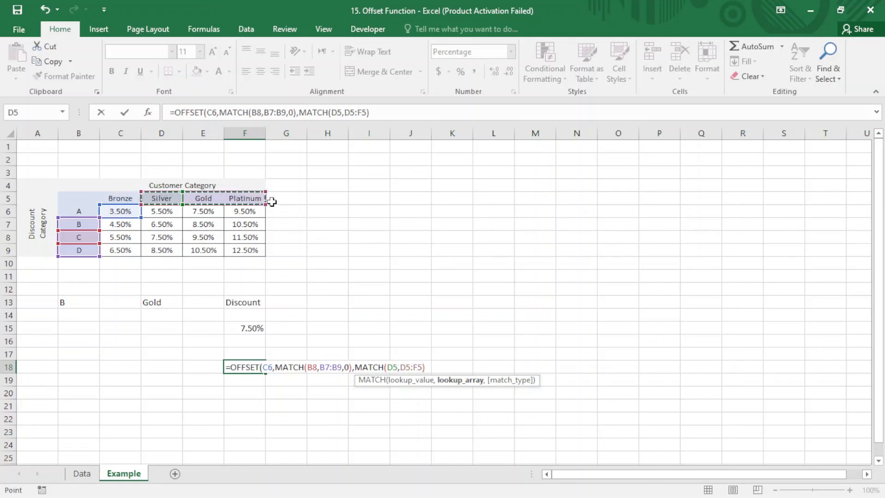
pyautogui.write(',')
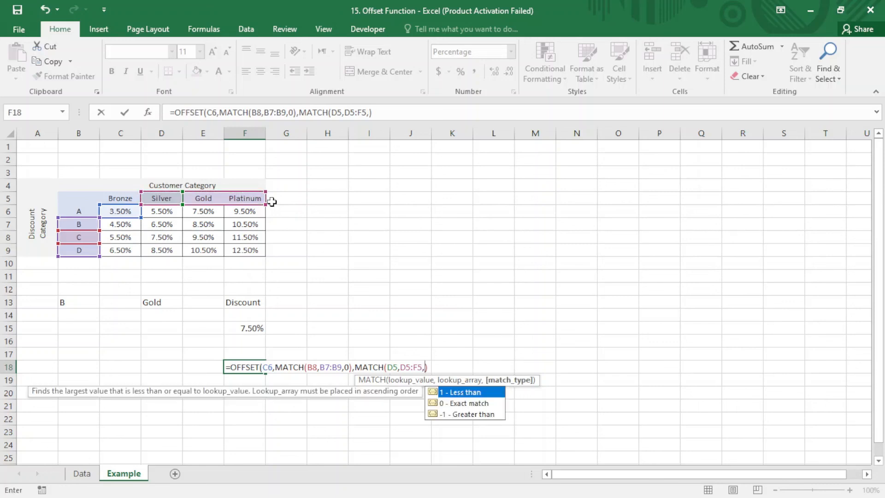
pyautogui.write('0)')
pyautogui.press('Return')
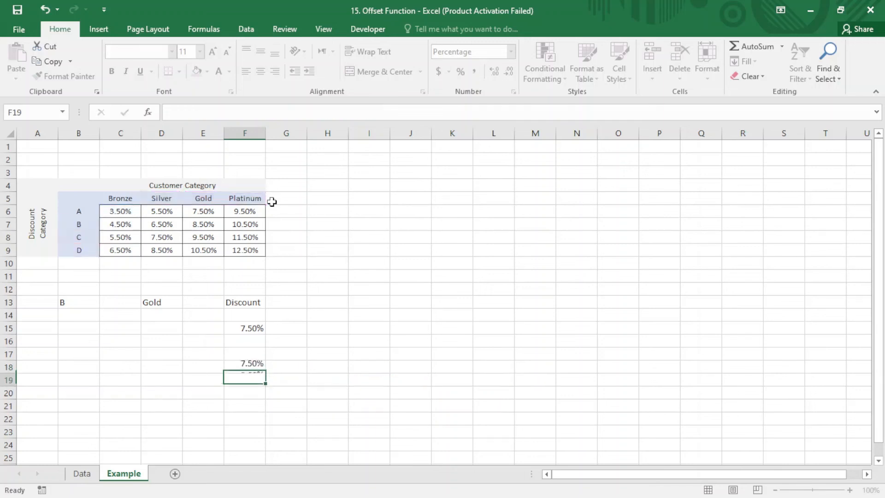